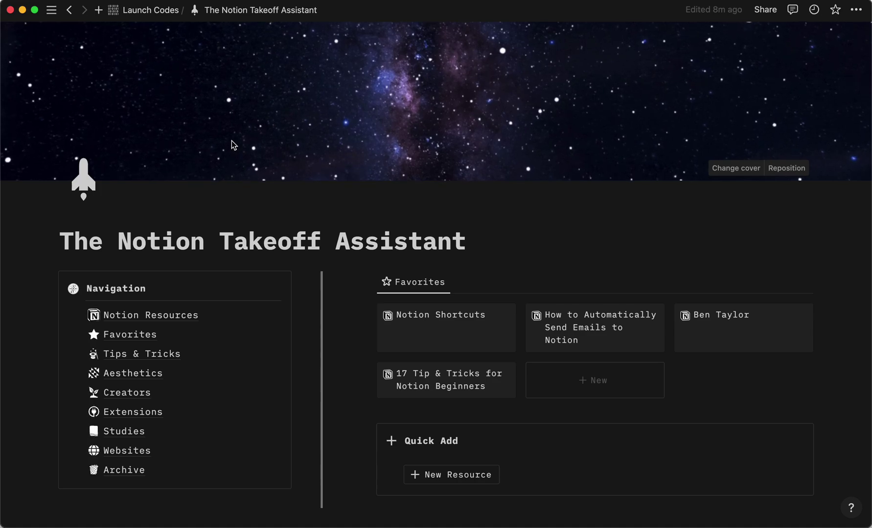
scroll(231, 144, down, 3)
scroll(148, 235, down, 1)
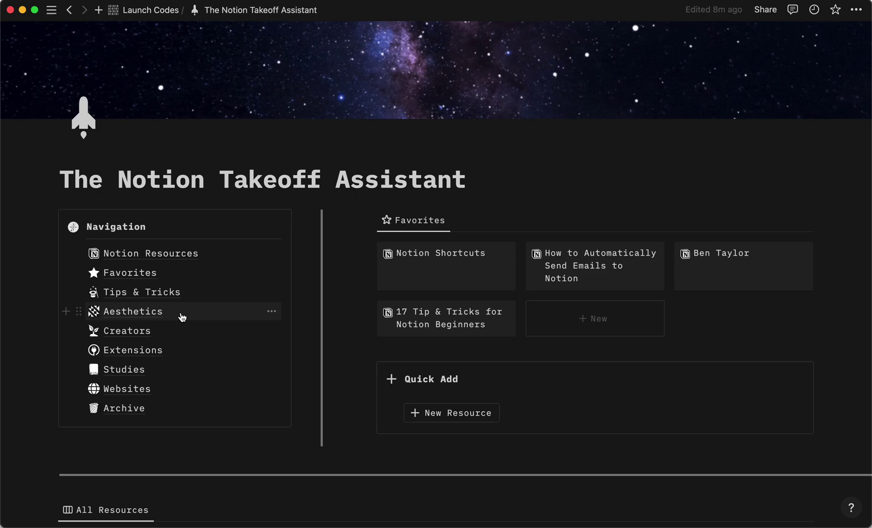
scroll(177, 316, down, 1)
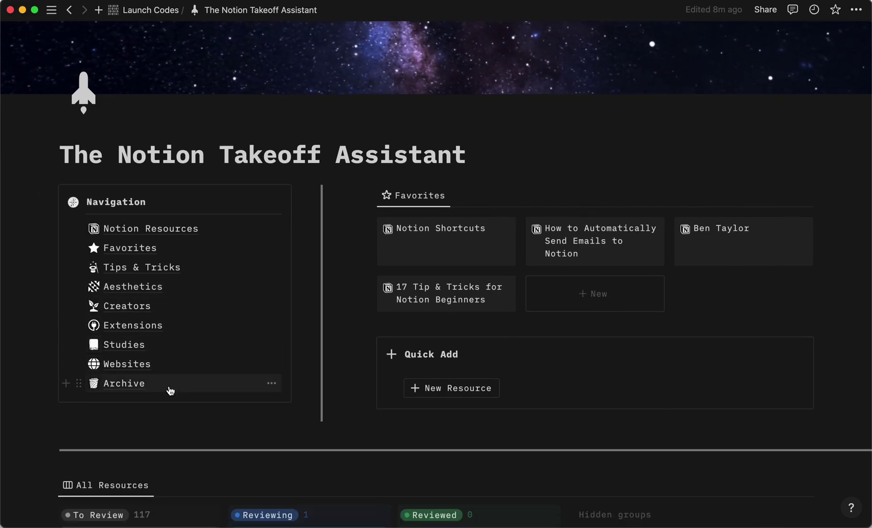
mouse_move(446, 265)
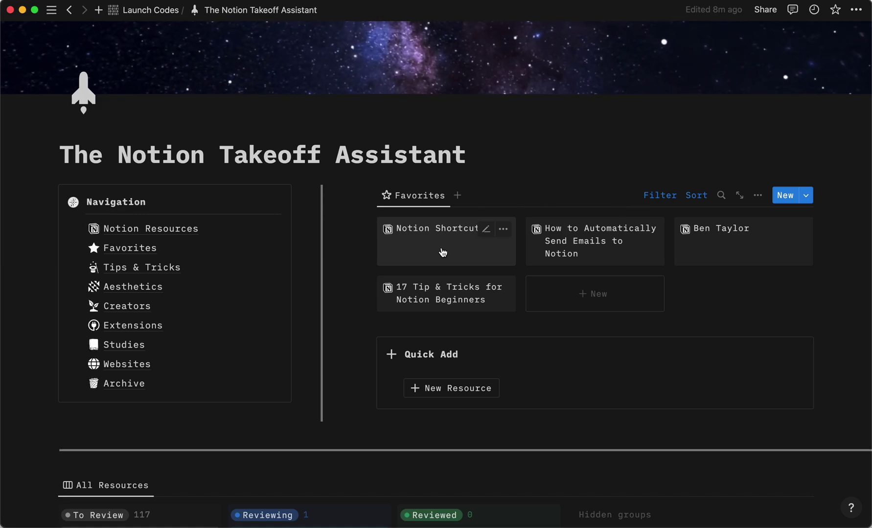
scroll(505, 341, down, 2)
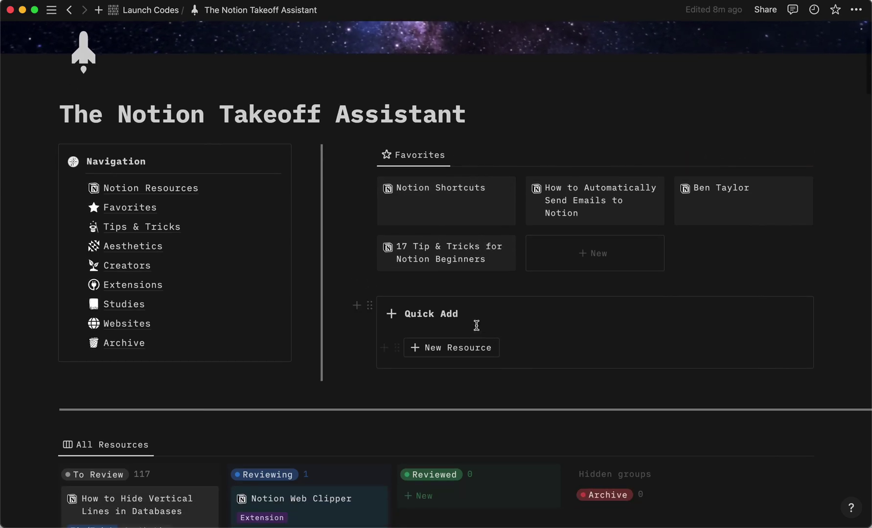
Create an untitled resource with Quick Add's New Resource and close its side peek.
click(465, 351)
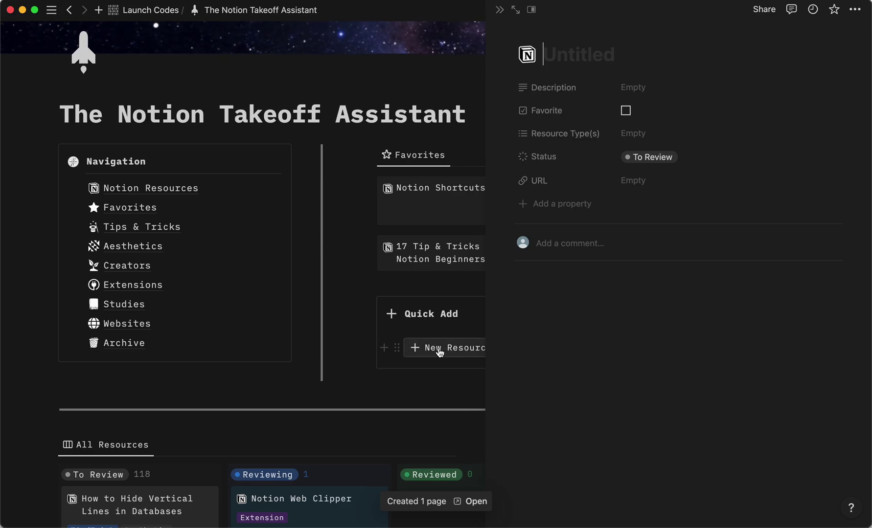
click(266, 169)
scroll(266, 169, down, 5)
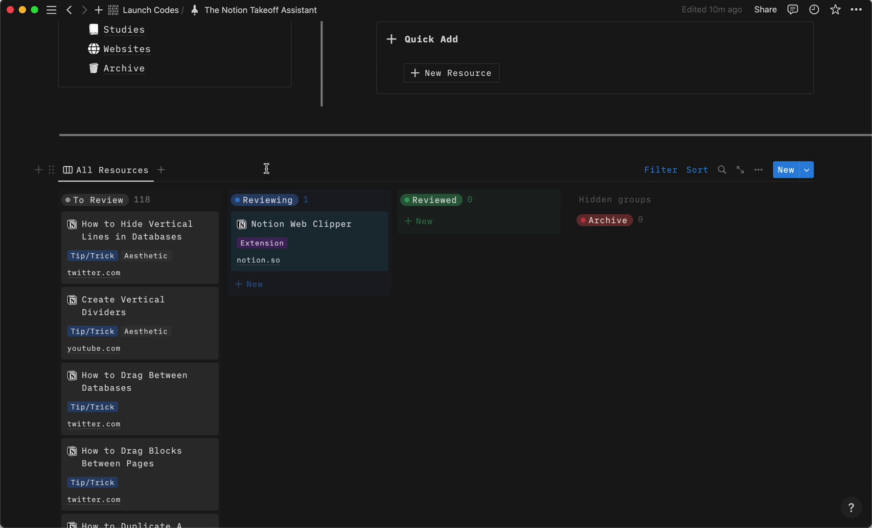
Drag Notion Web Clipper into To Review and back to Reviewing, then open its page.
mouse_move(434, 199)
drag(307, 232, 145, 254)
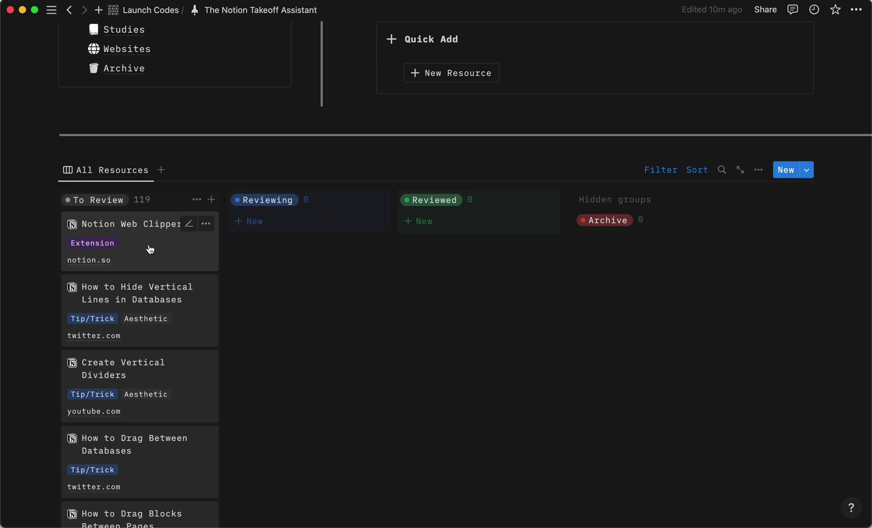
drag(152, 250, 282, 222)
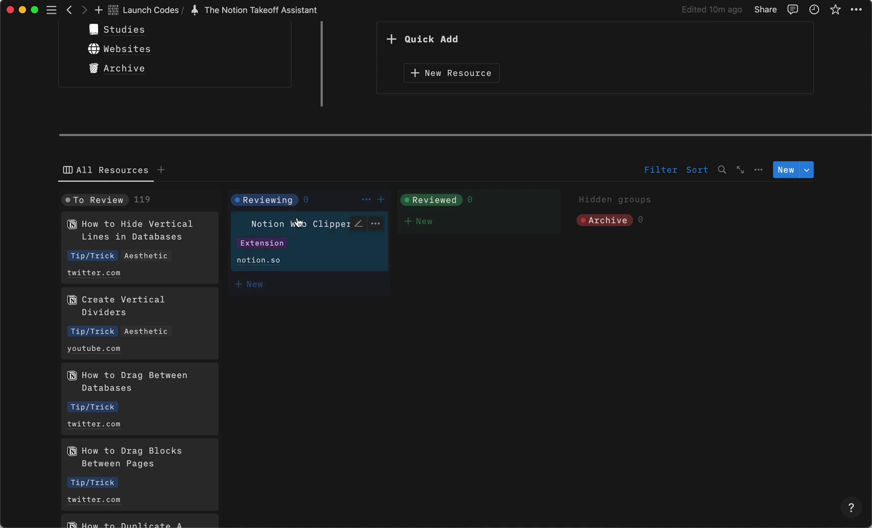
click(314, 248)
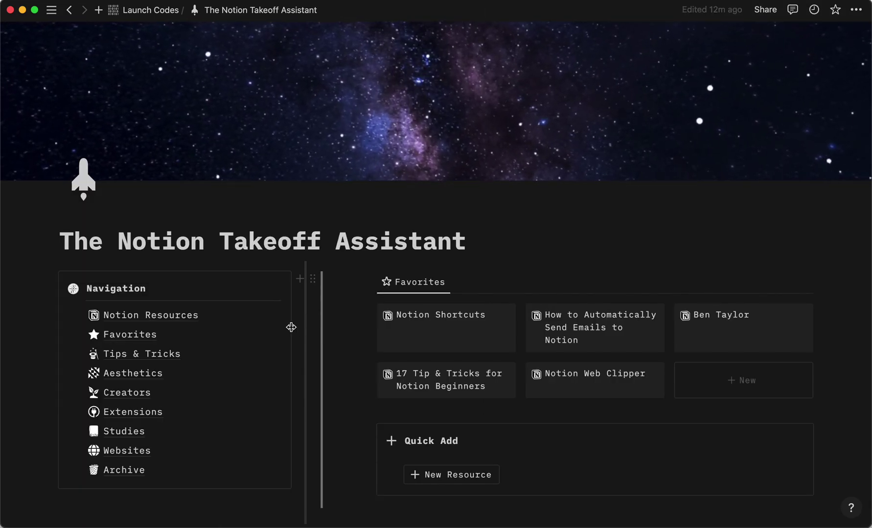
Open the Tips & Tricks resource page from Navigation.
click(145, 354)
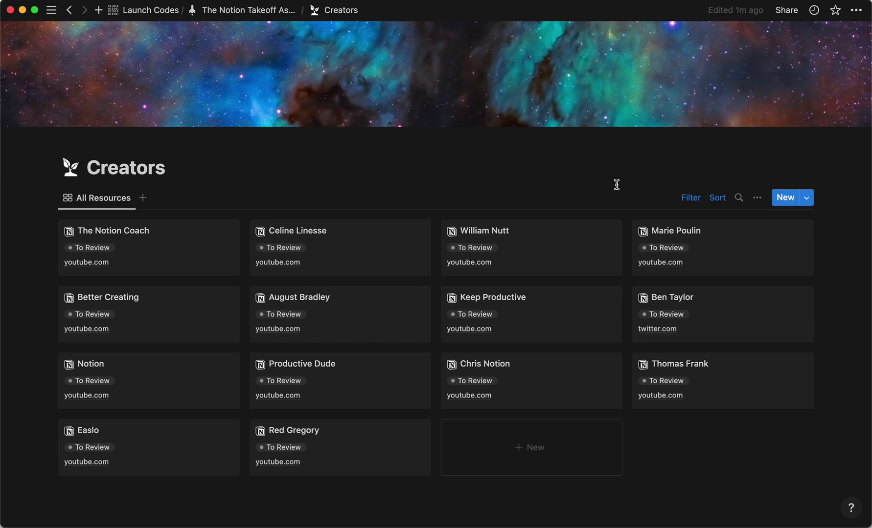
Follow a creator's twitter.com link from the Creators gallery.
click(658, 329)
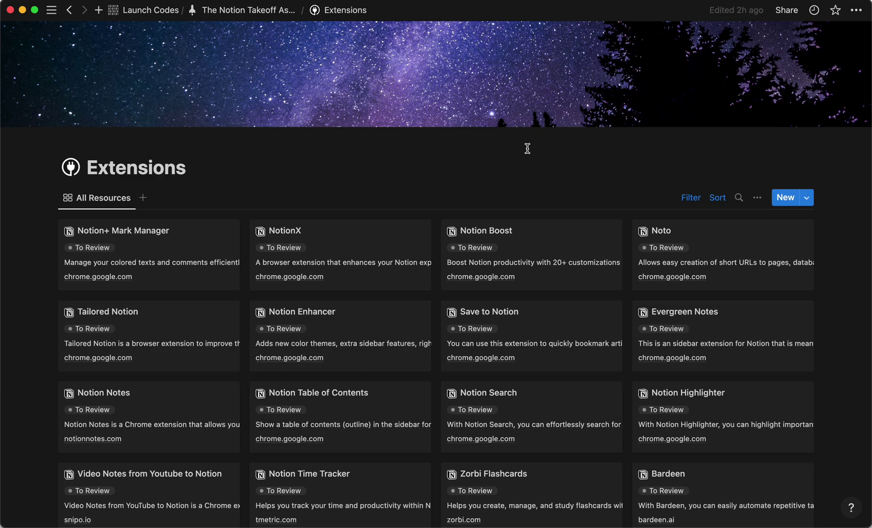
scroll(527, 149, down, 1)
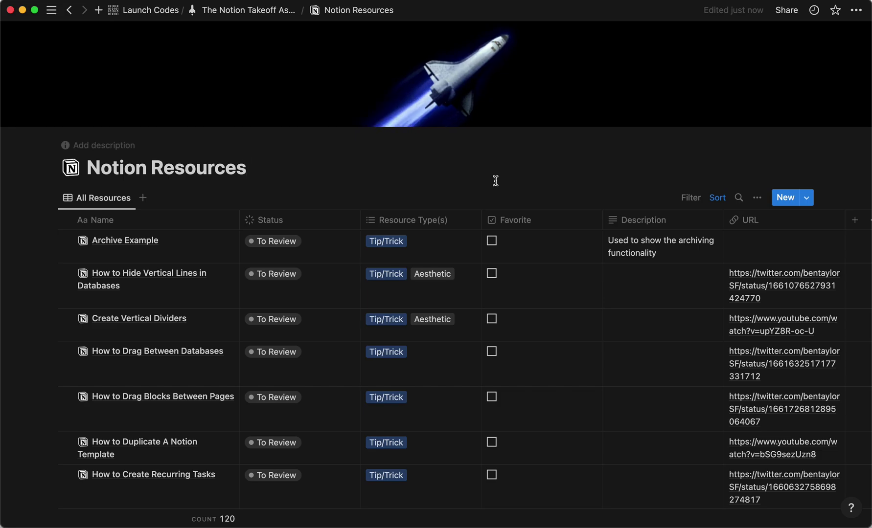
Set Archive Example's status to Archive, then open the Archive page from the dashboard.
click(277, 242)
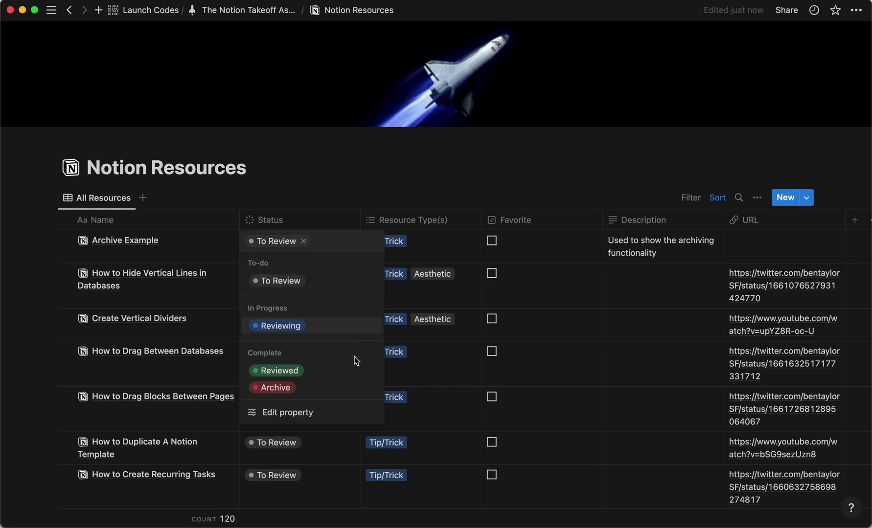
click(284, 389)
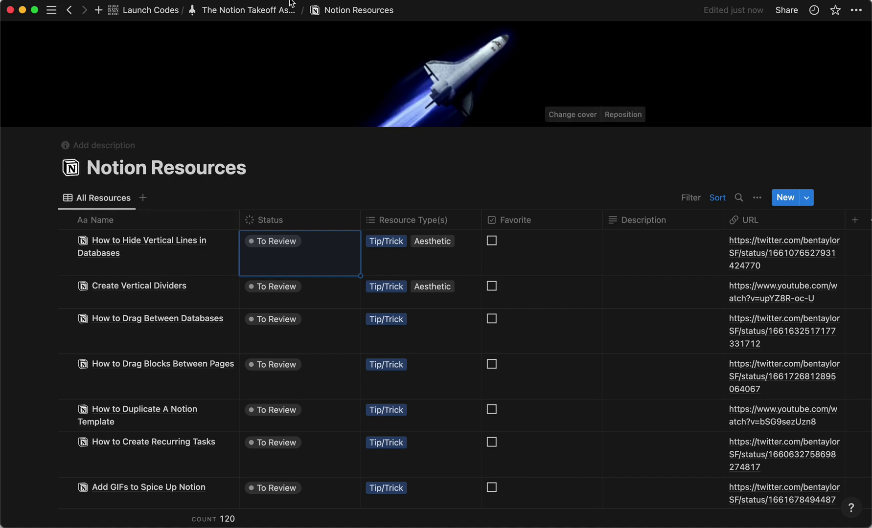
click(250, 10)
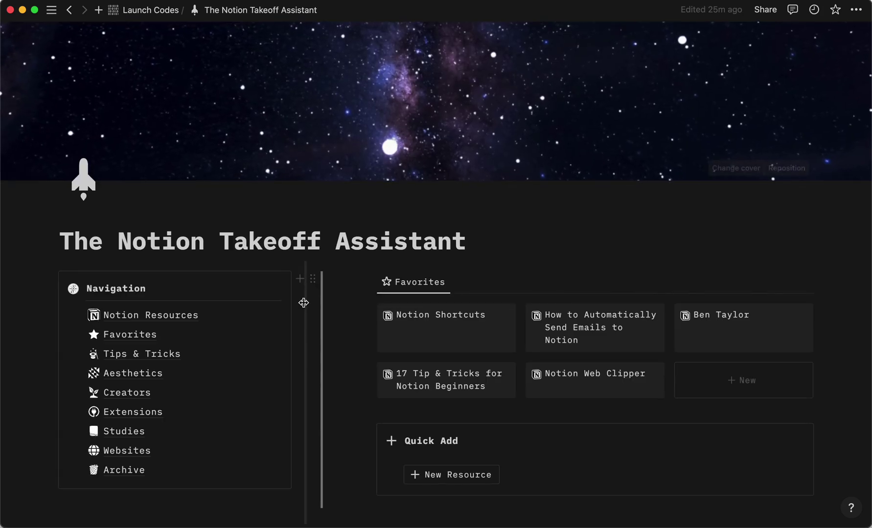
click(119, 471)
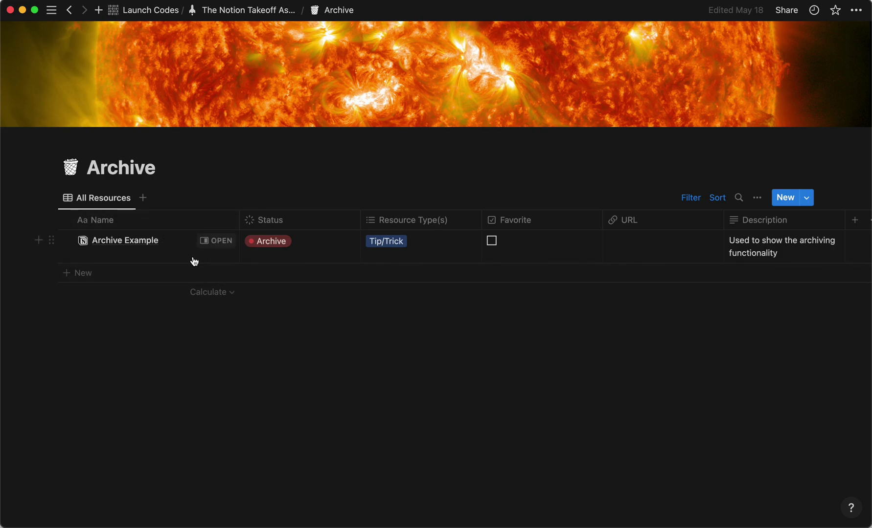
click(246, 10)
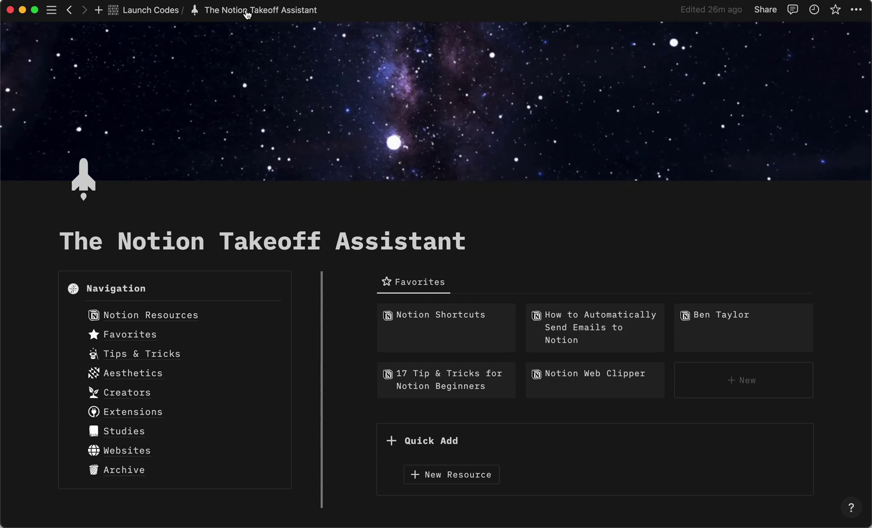